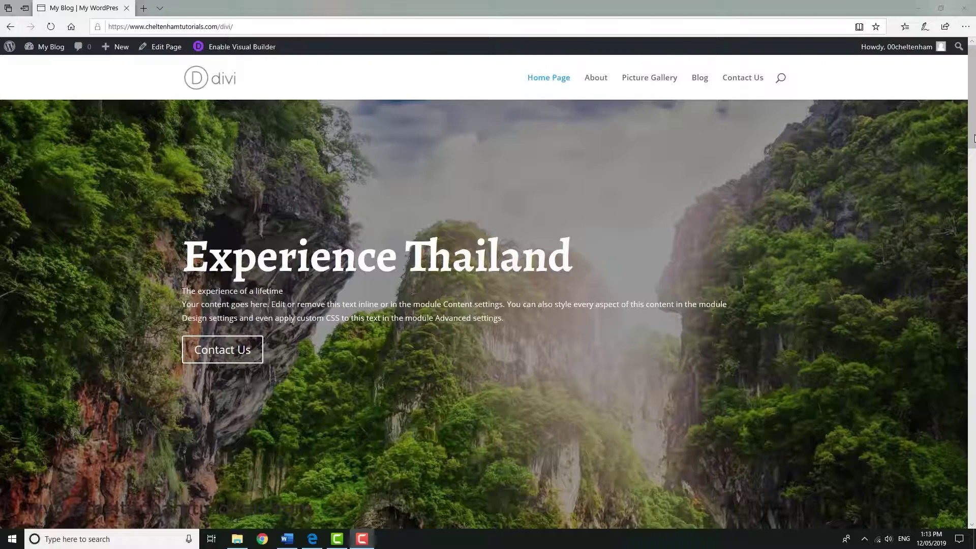
Create and publish a blank page titled 'Flights'
left_click_drag(972, 132, 974, 463)
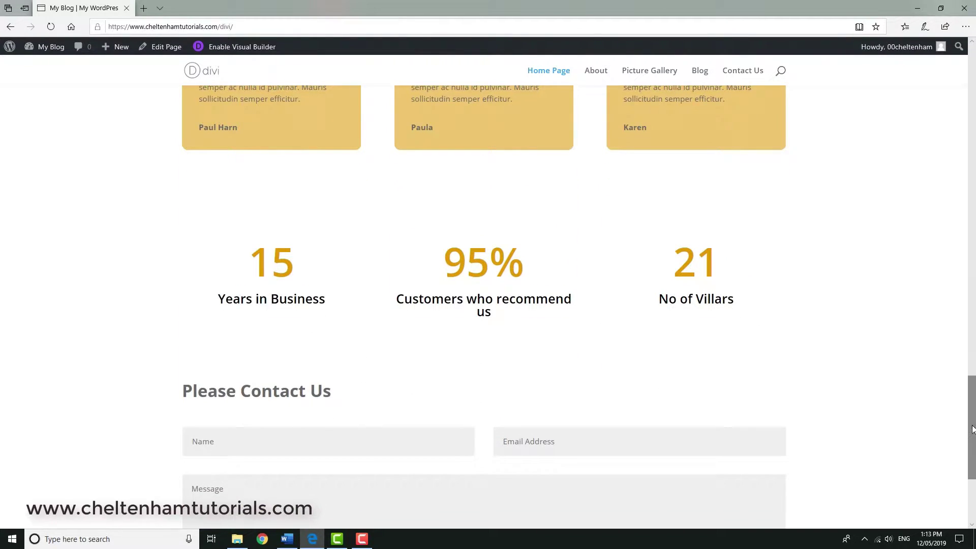
left_click_drag(972, 430, 973, 202)
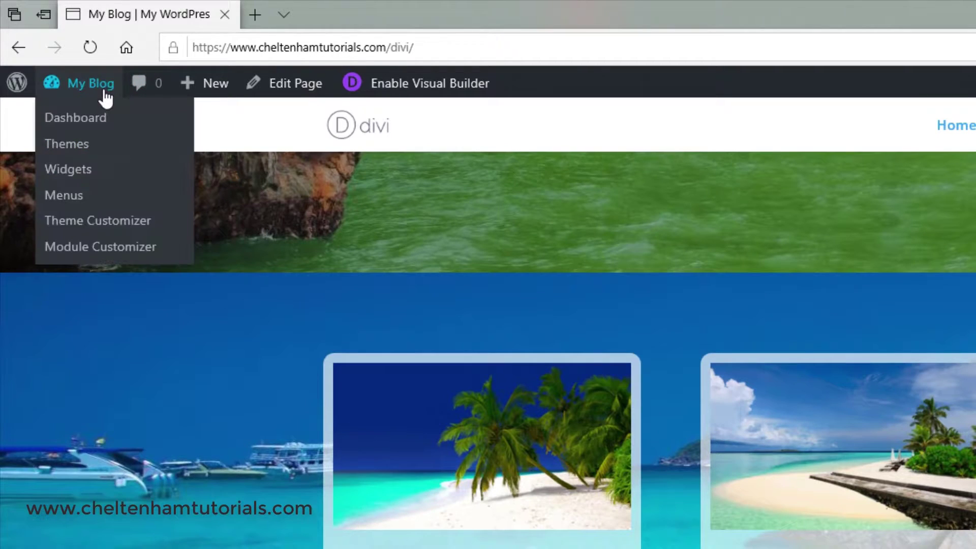
mouse_move(117, 47)
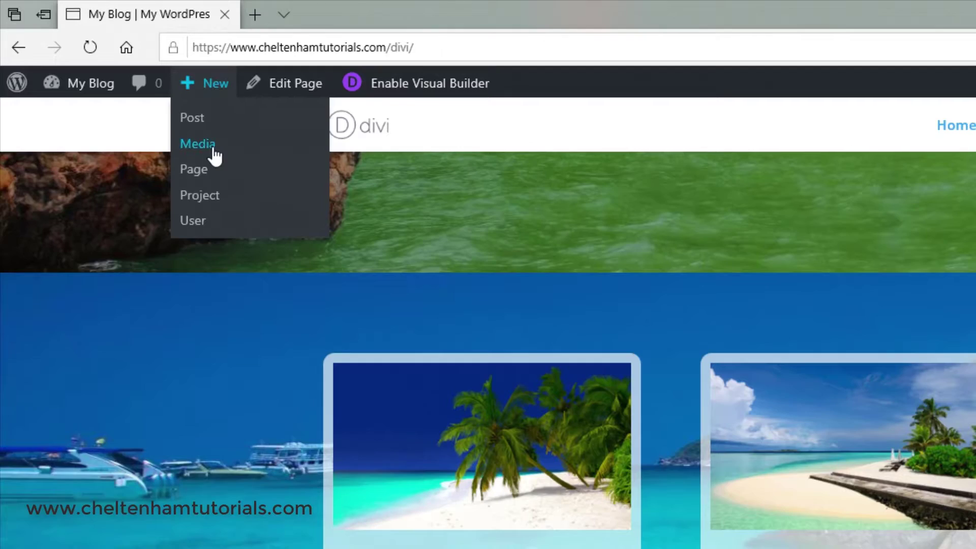
left_click(199, 171)
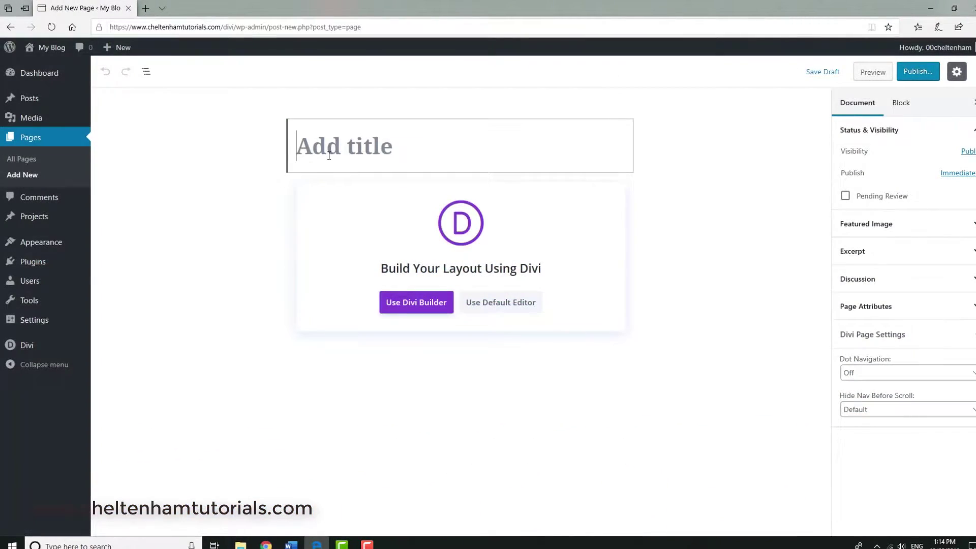
type("Flights")
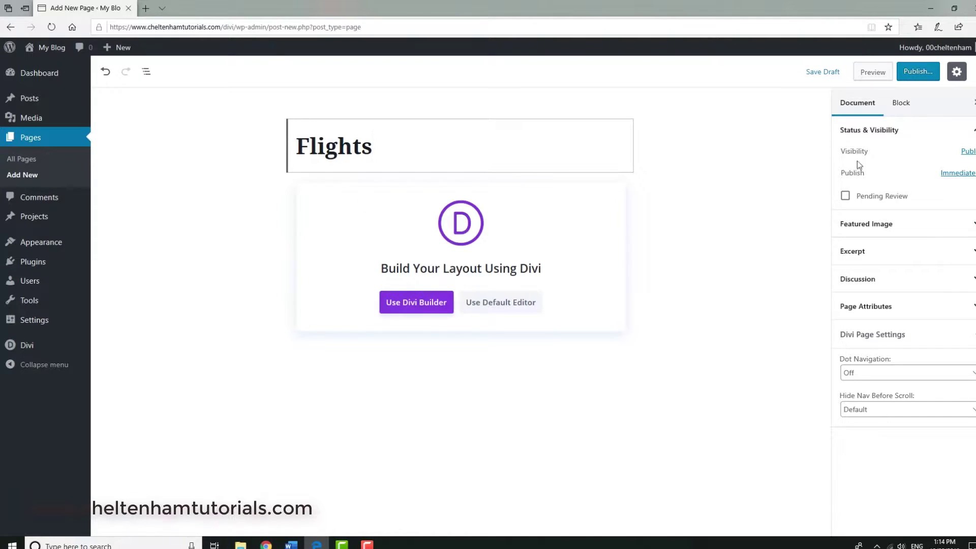
left_click(921, 72)
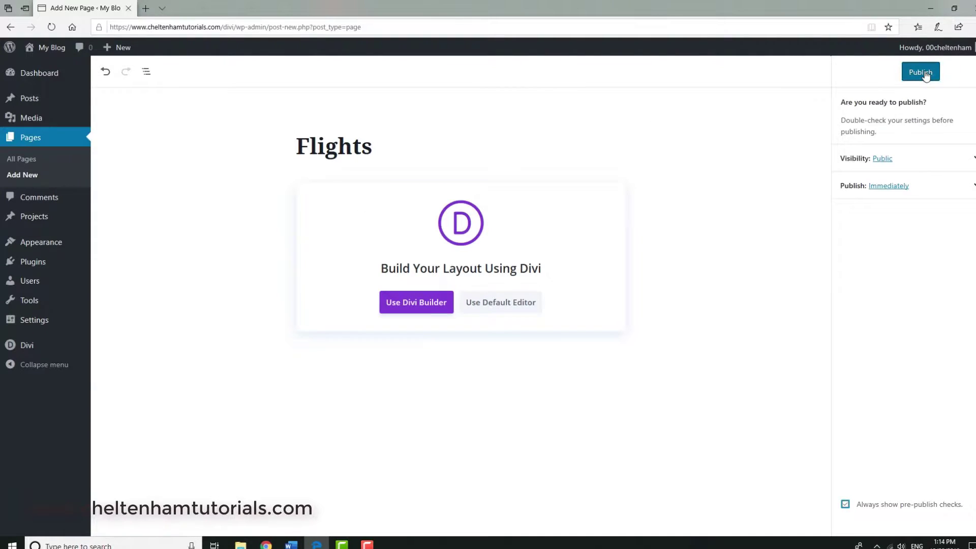
left_click(924, 72)
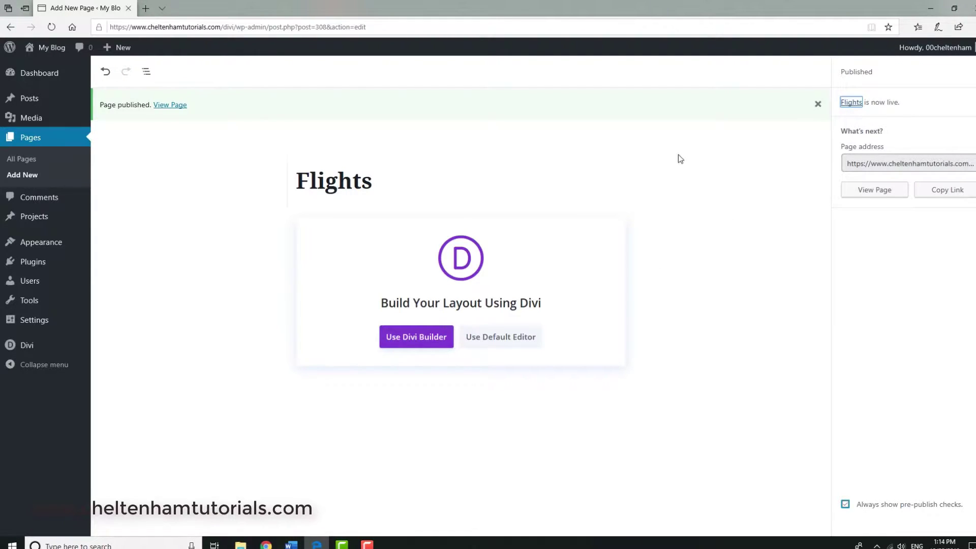
mouse_move(118, 47)
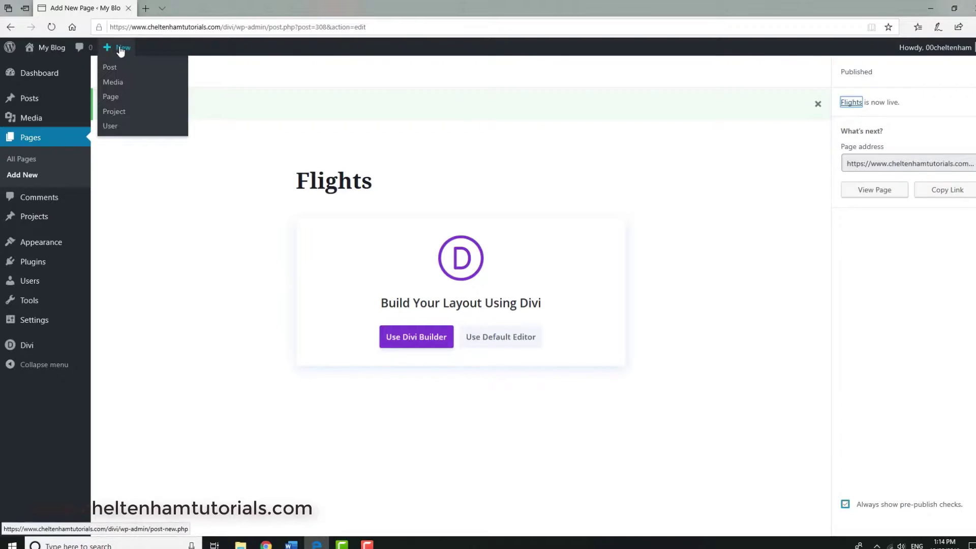
Create and publish a blank page titled 'Hotel Accommodation'
left_click(116, 103)
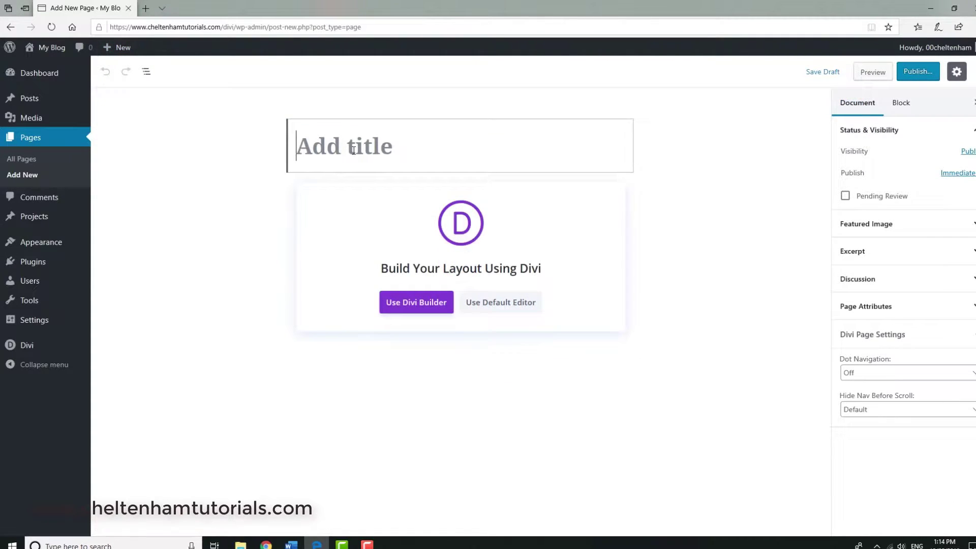
type("Hotel Accommodation")
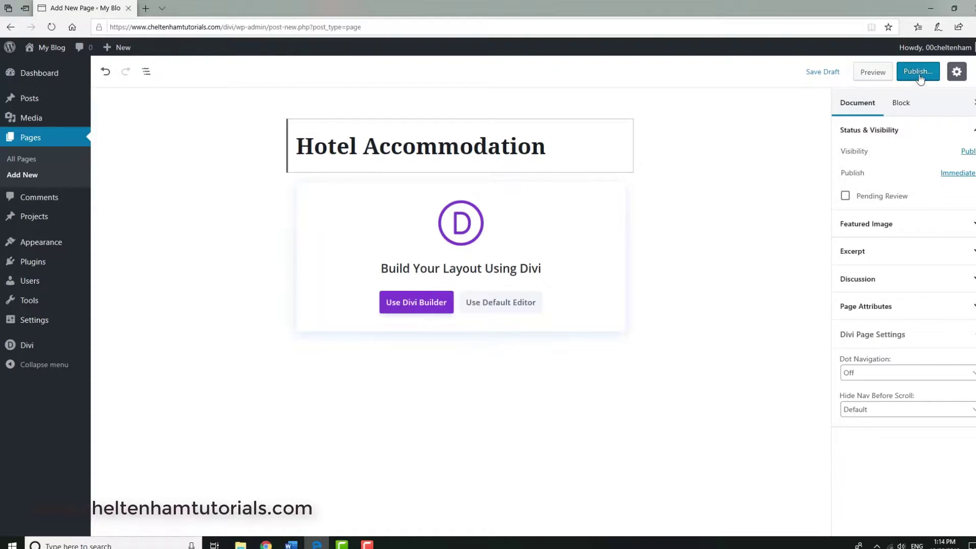
left_click(919, 72)
left_click(921, 74)
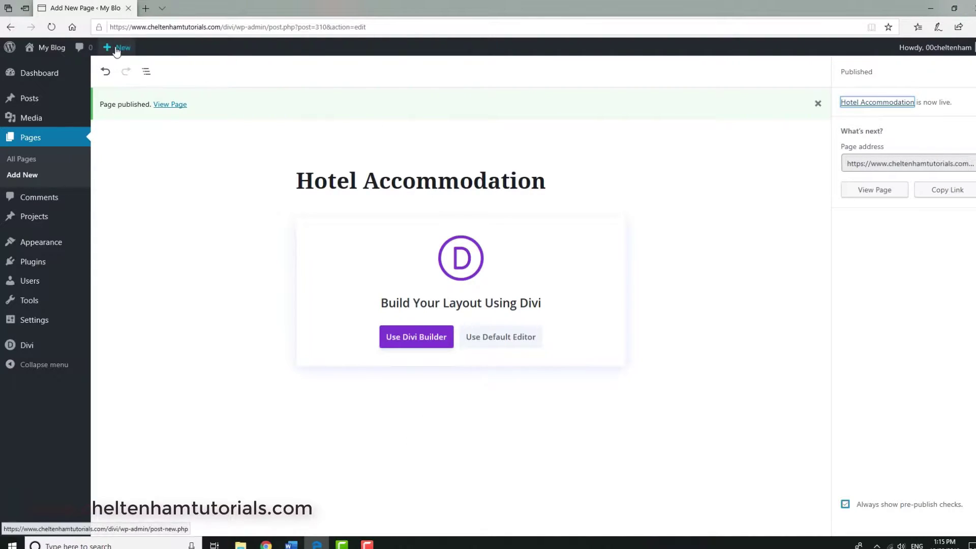
mouse_move(118, 47)
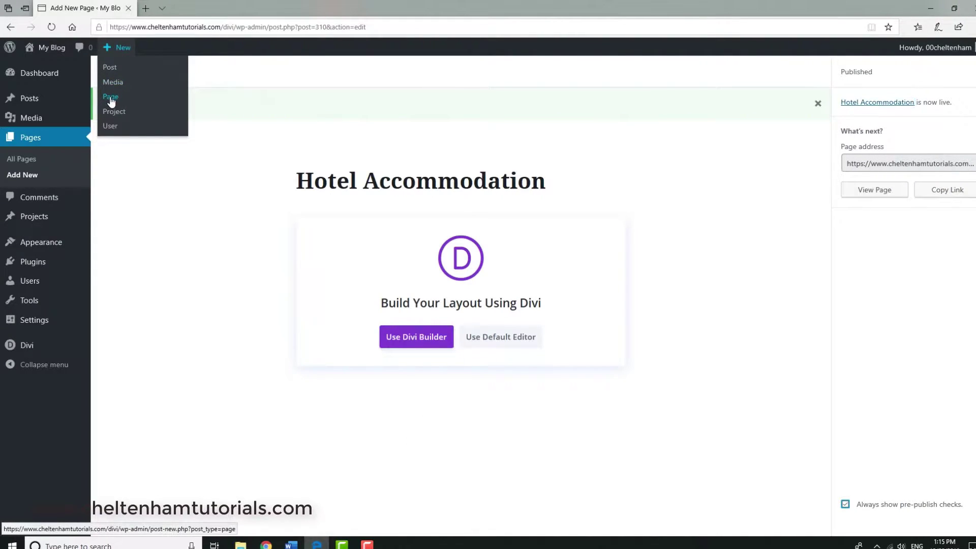
Create and publish a blank page titled 'Villa Accommodation'
left_click(111, 100)
type("Villa Accommodation")
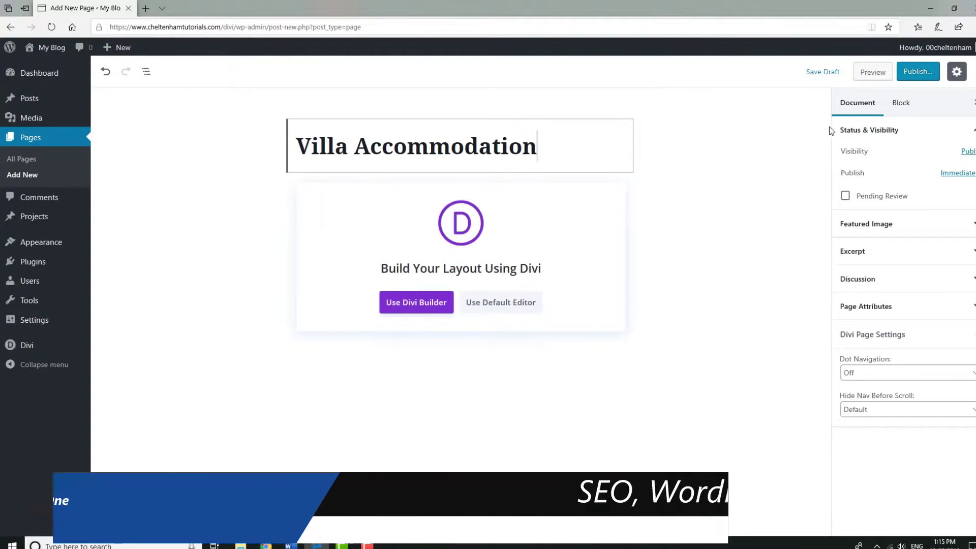
left_click(918, 71)
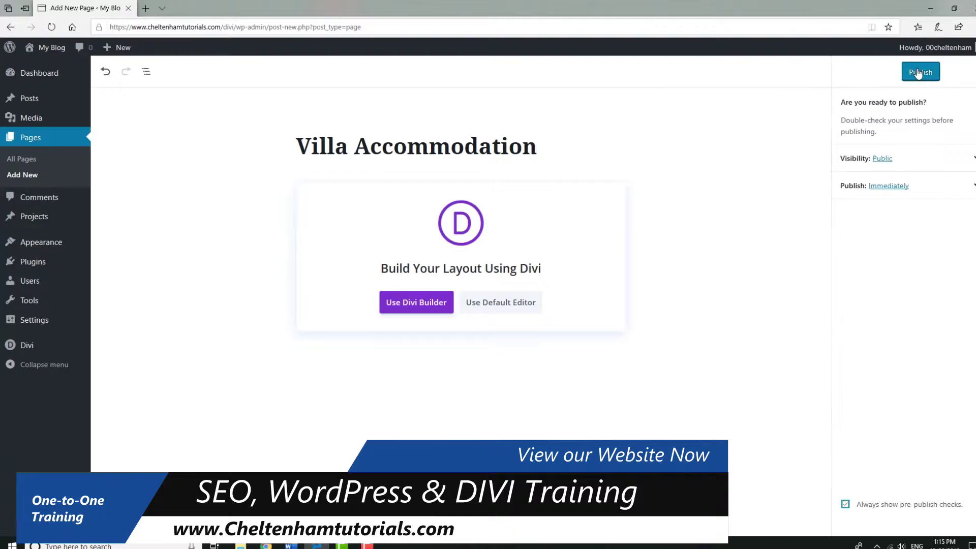
left_click(918, 71)
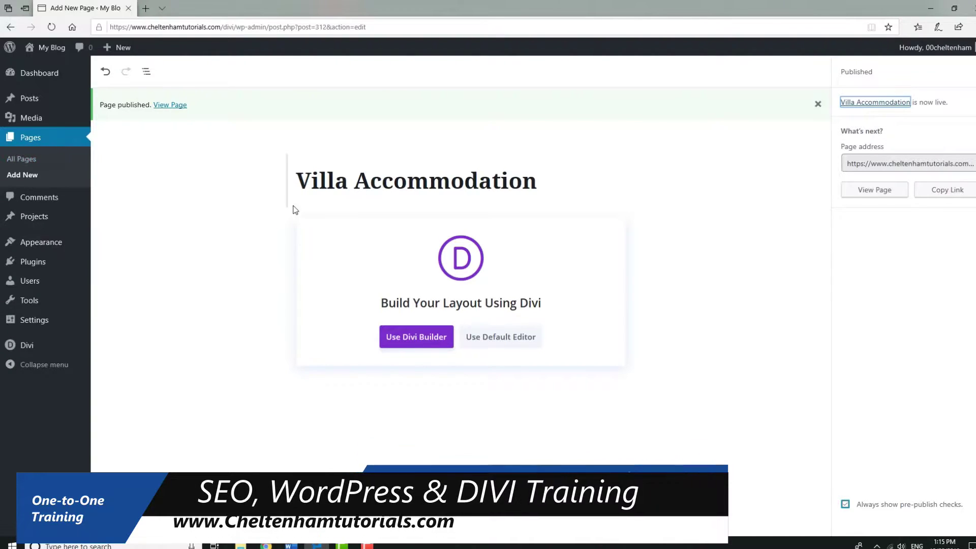
Add Villa Accommodation, Hotel Accommodation and Flights from the recent pages to the Thailand menu
left_click(52, 51)
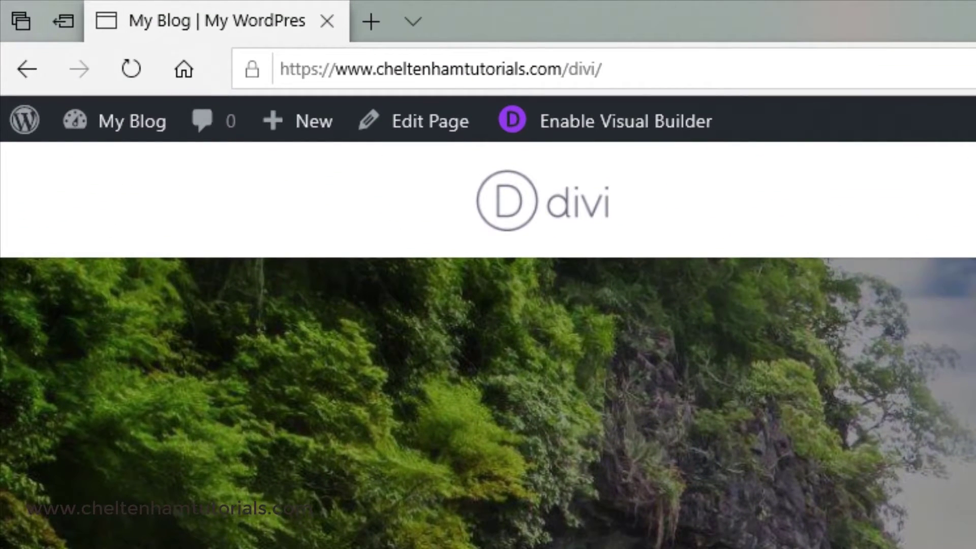
mouse_move(132, 121)
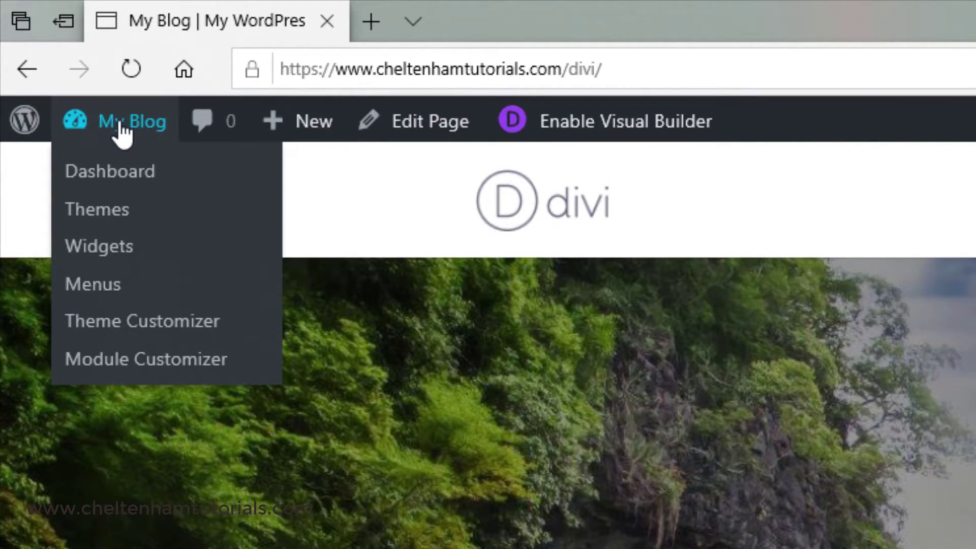
left_click(90, 281)
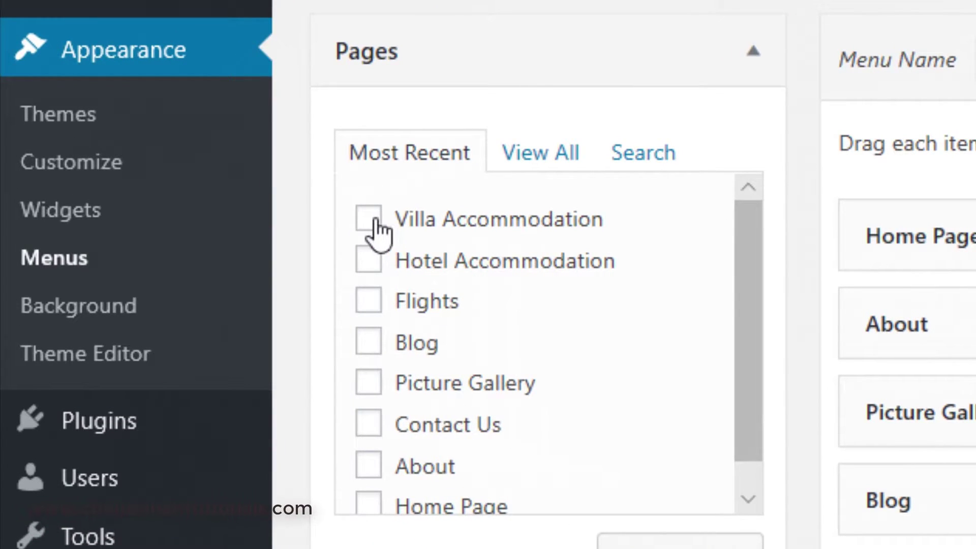
left_click(369, 218)
left_click(367, 263)
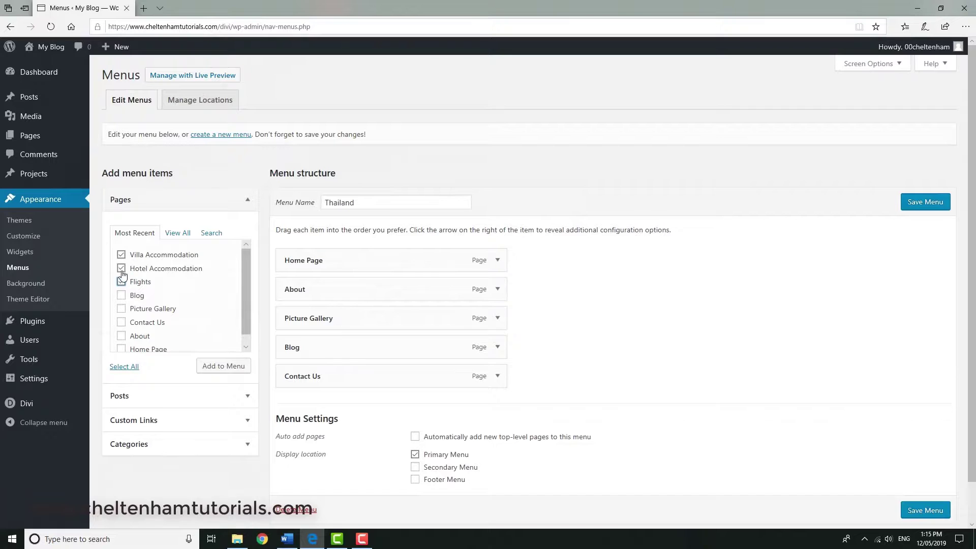
left_click(230, 367)
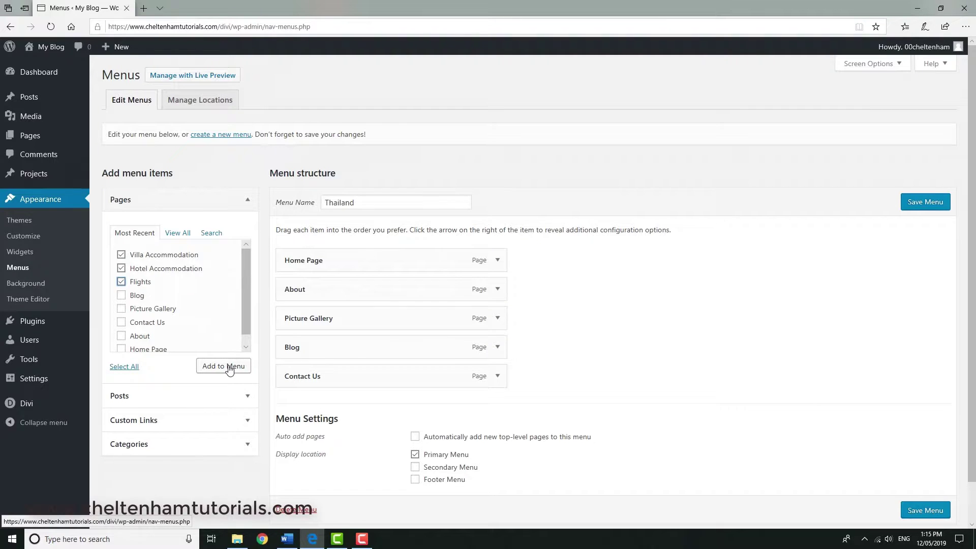
left_click(229, 367)
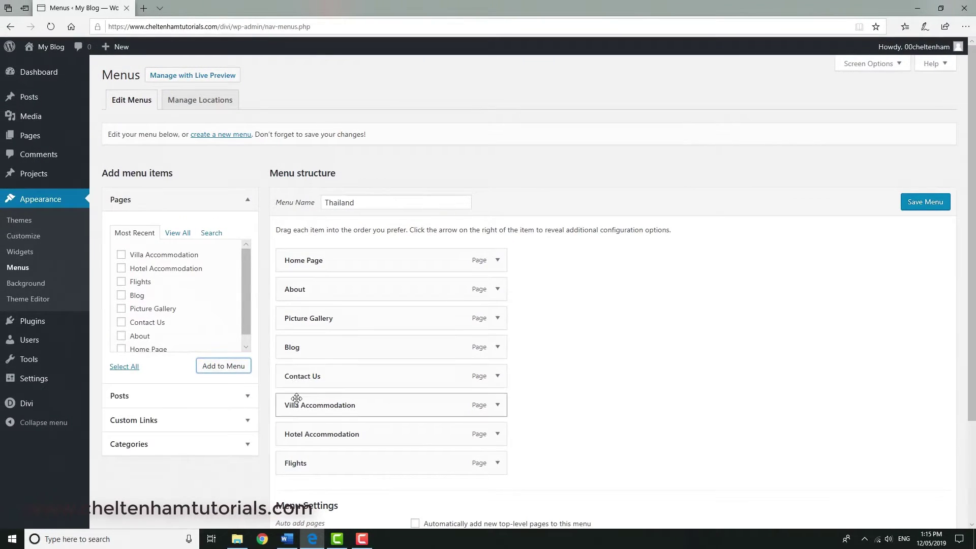
Move Villa Accommodation, Hotel Accommodation and Flights up to sit right after About
left_click_drag(297, 406, 297, 318)
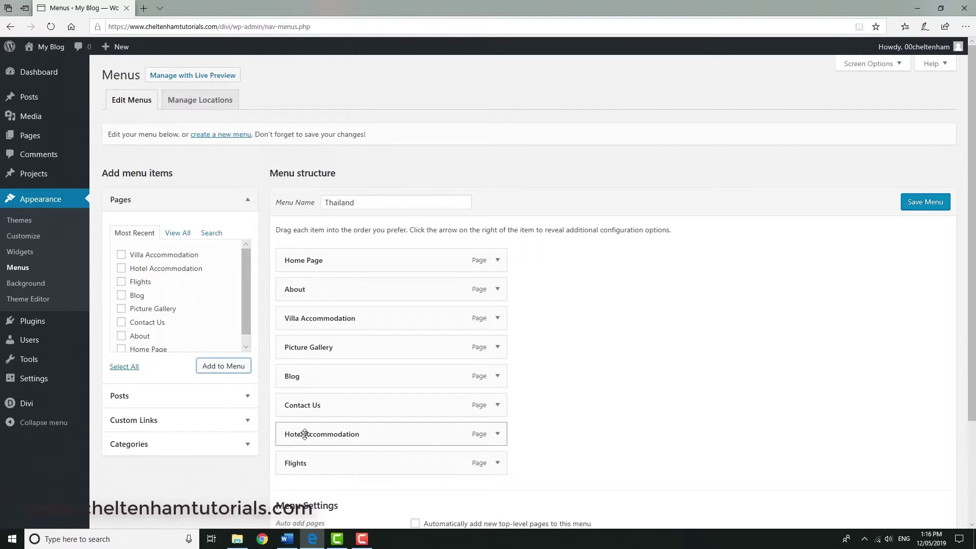
left_click_drag(305, 434, 306, 343)
left_click_drag(303, 462, 304, 368)
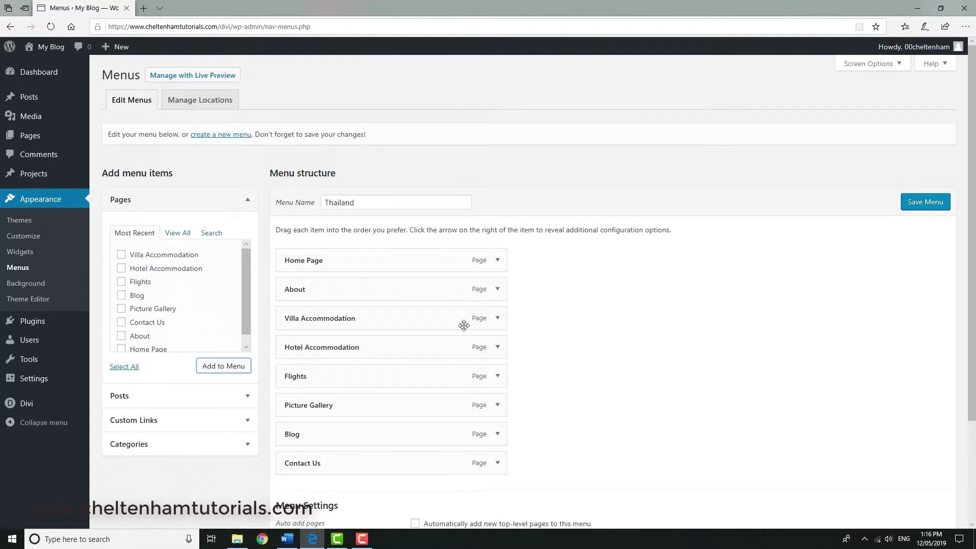
Save the Thailand menu and check the new items in the live site navigation
left_click(931, 203)
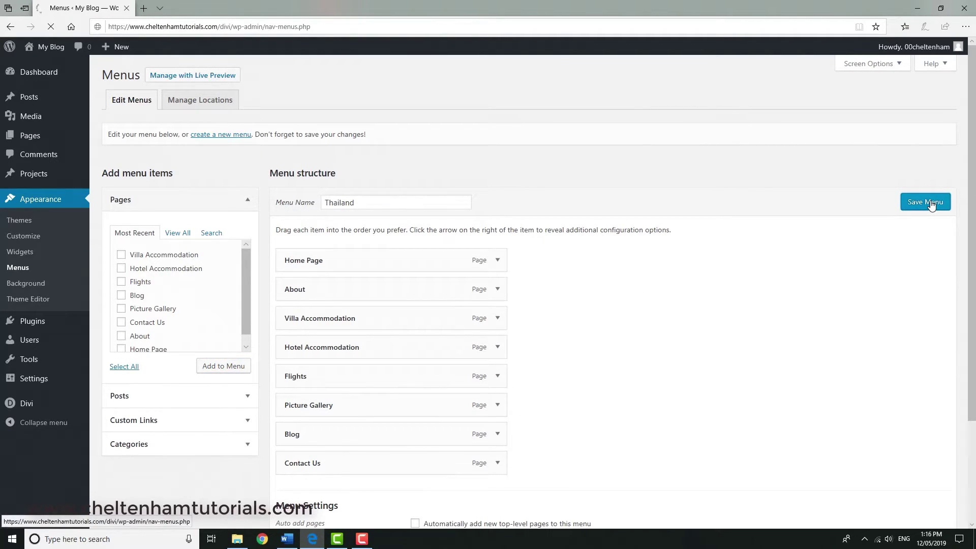
left_click(55, 51)
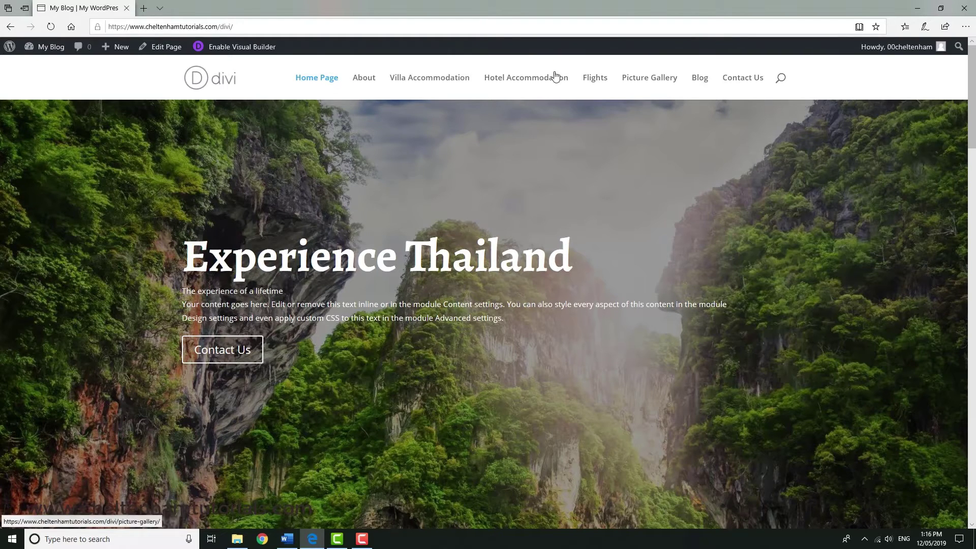
mouse_move(46, 47)
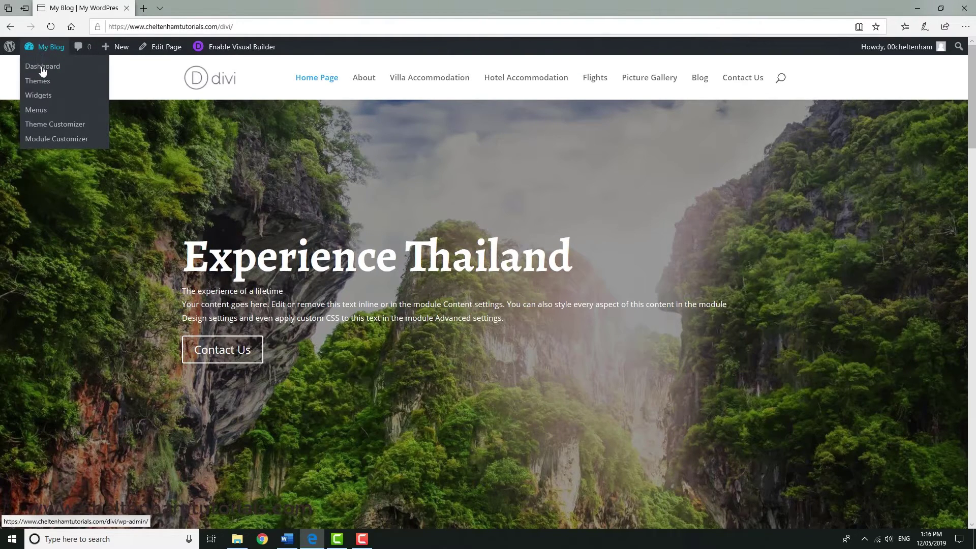
left_click(42, 114)
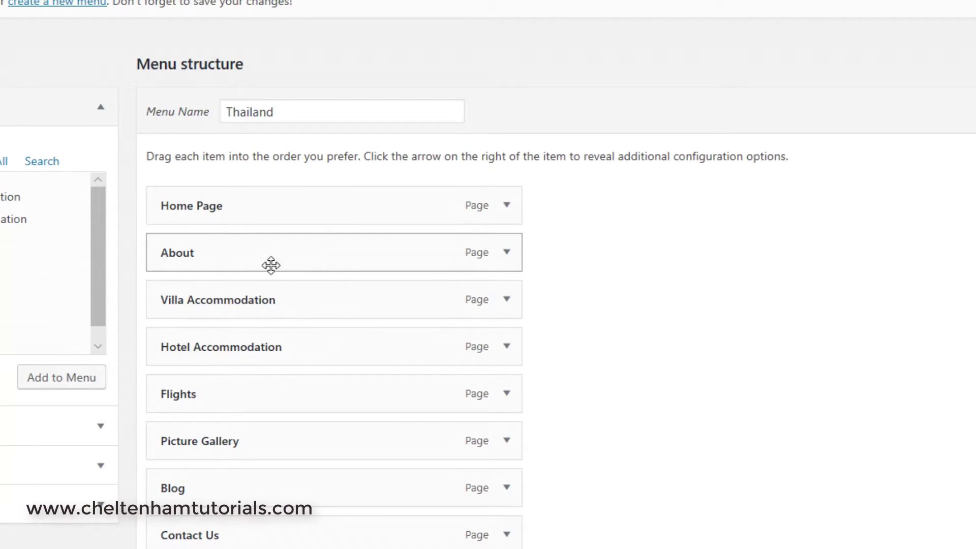
Indent the three new items under About, ordered Flights, Hotel Accommodation, Villa Accommodation
left_click_drag(220, 300, 262, 300)
left_click_drag(222, 347, 255, 347)
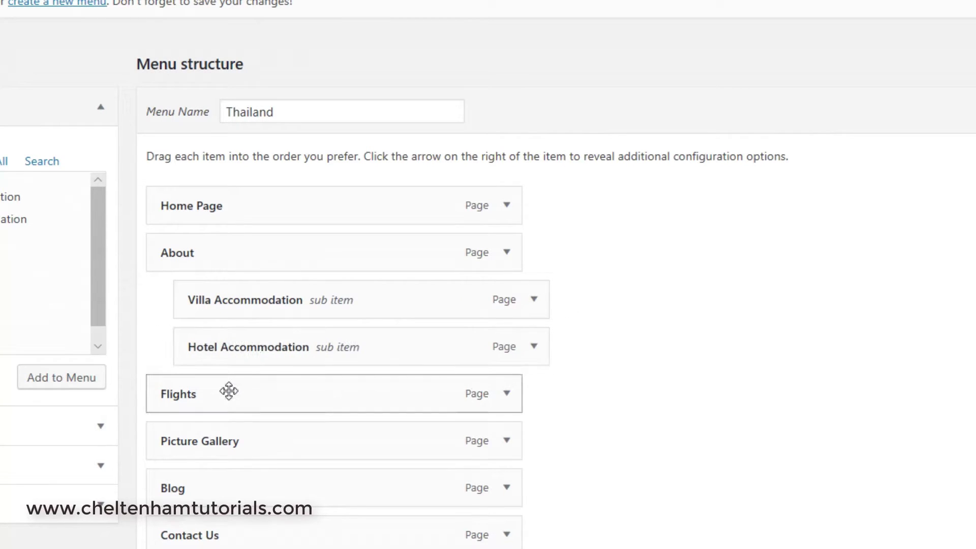
mouse_move(229, 391)
left_mouse_down()
mouse_move(259, 397)
mouse_move(252, 314)
mouse_move(234, 349)
mouse_move(212, 295)
left_mouse_up()
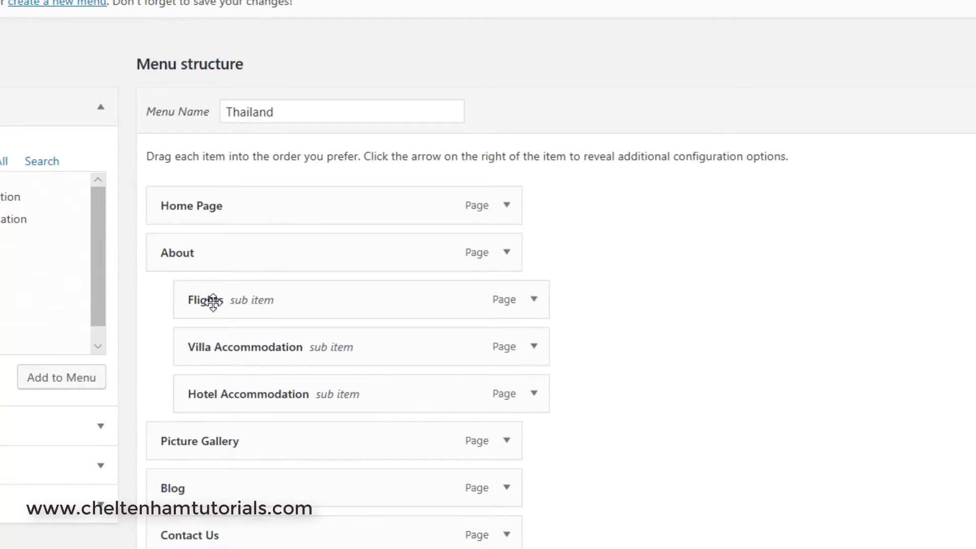
left_click_drag(213, 345, 216, 393)
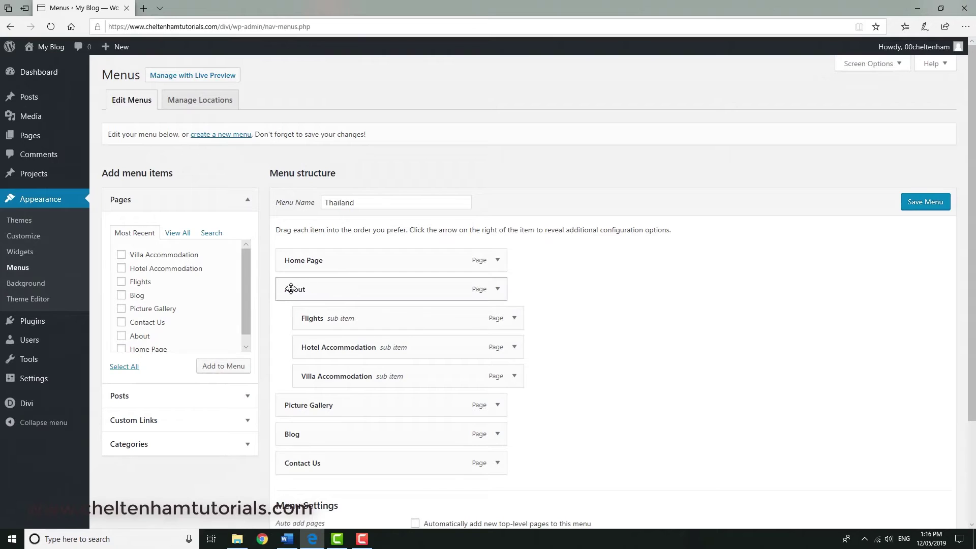
Save the nested menu, open Flights from the live About dropdown, then return home
left_click(922, 206)
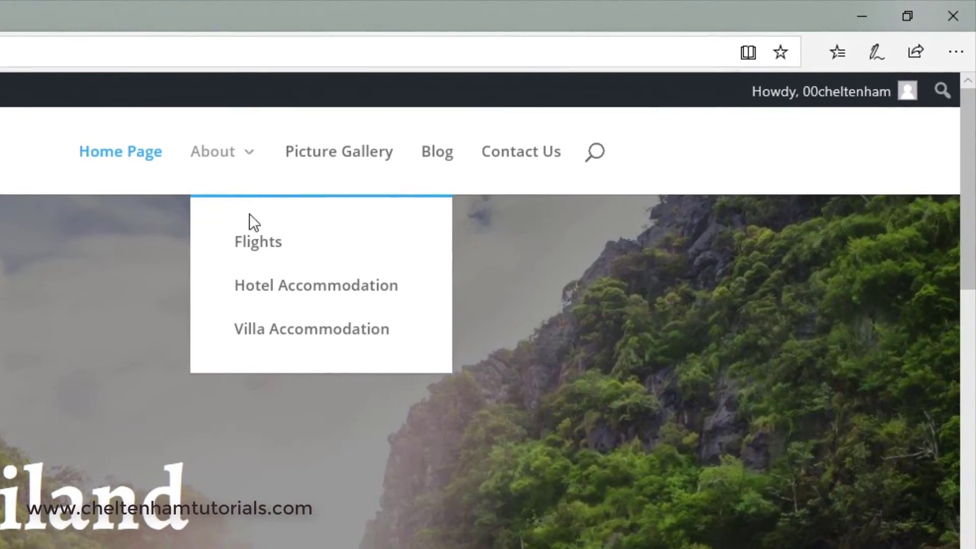
mouse_move(590, 78)
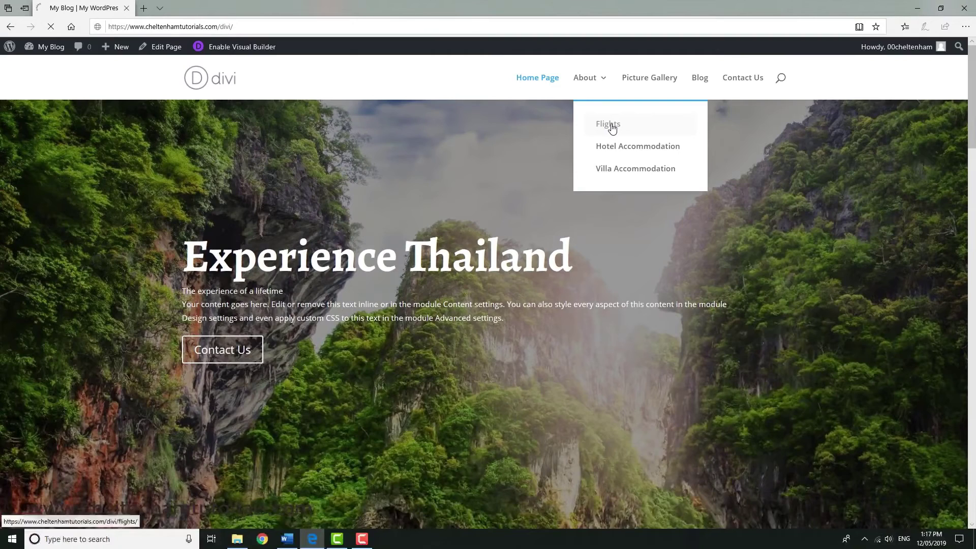
left_click(612, 128)
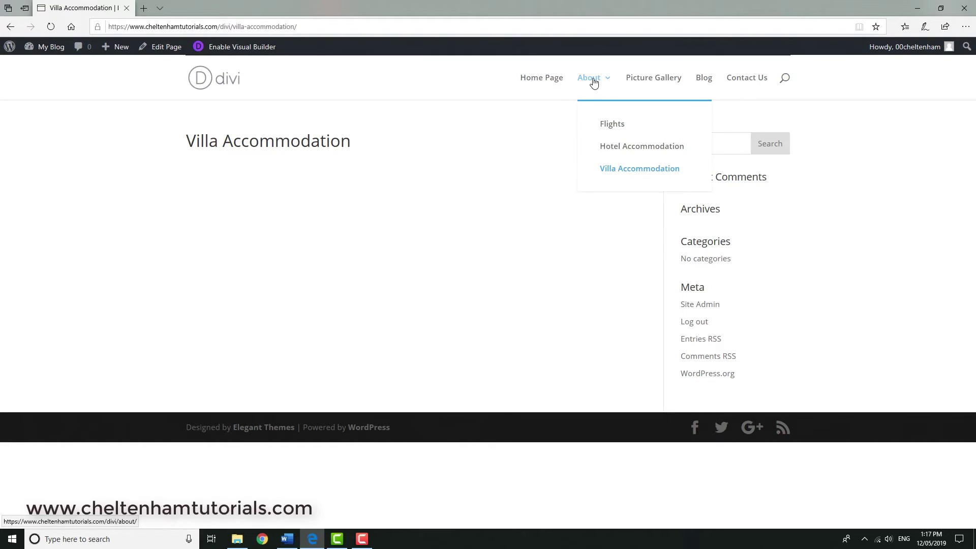
left_click(543, 82)
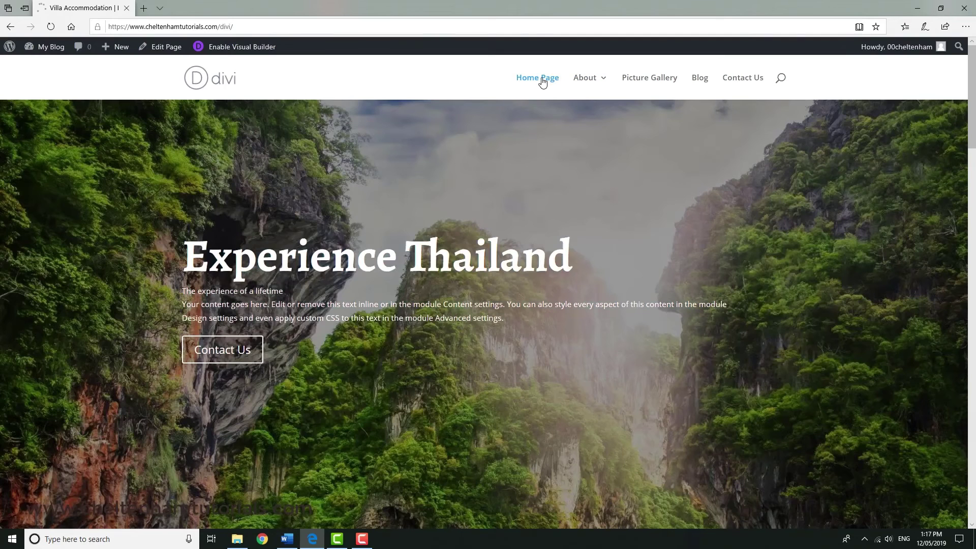